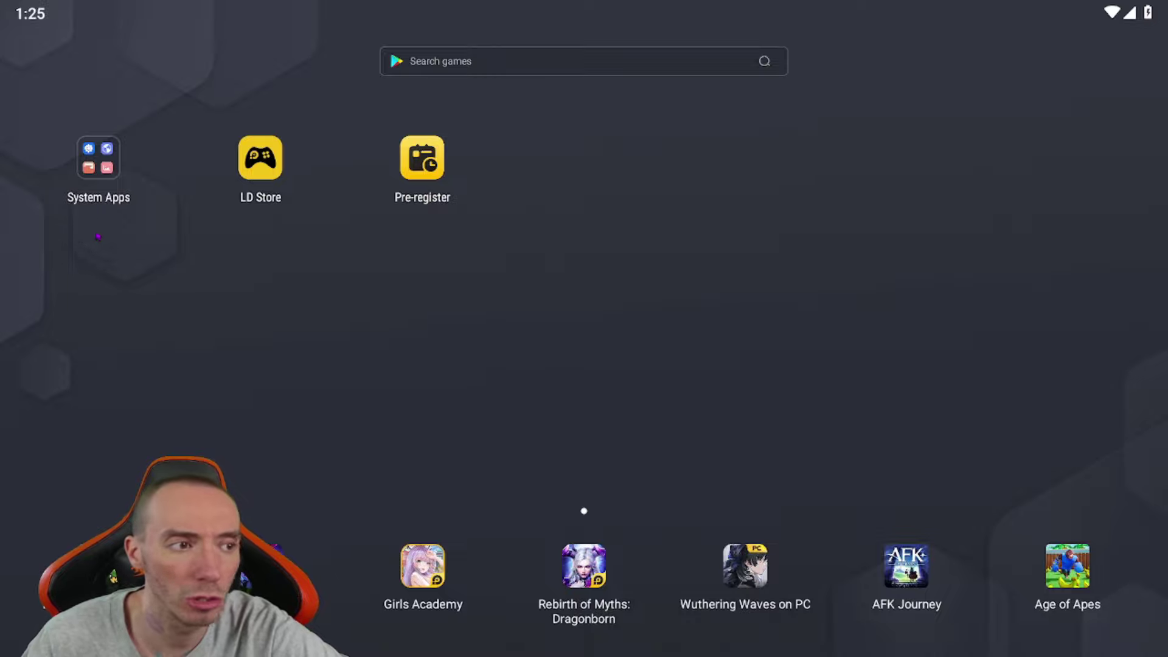
# Install TunnelBear VPN from the Play Store via System Apps, then open it.
pyautogui.click(98, 157)
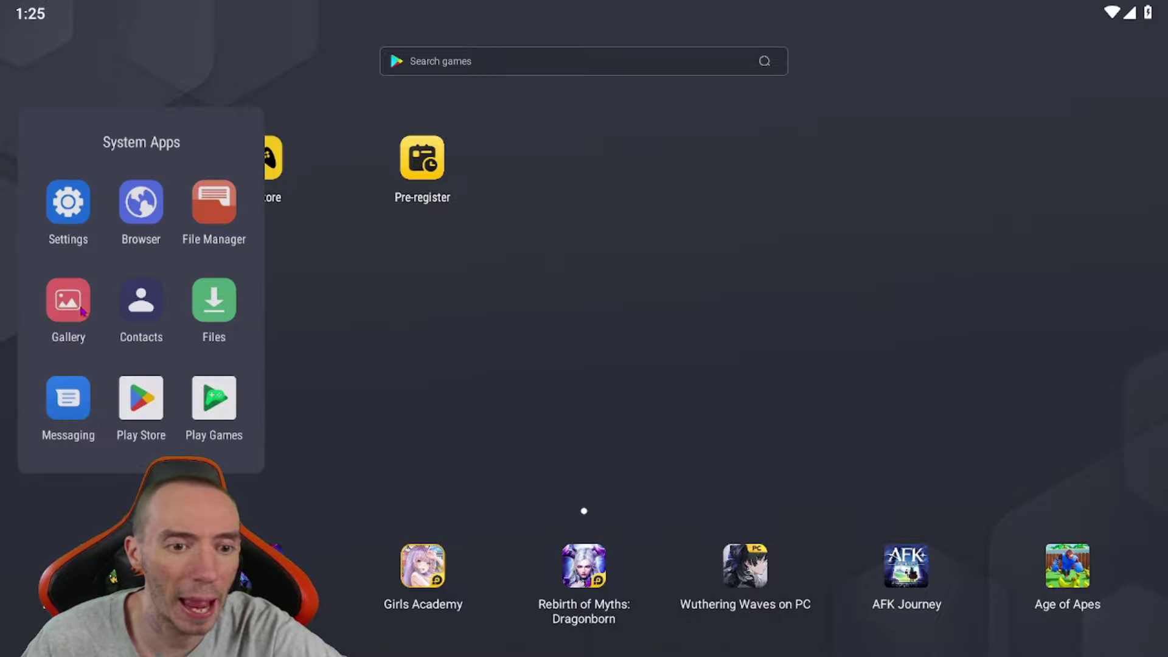
pyautogui.click(141, 402)
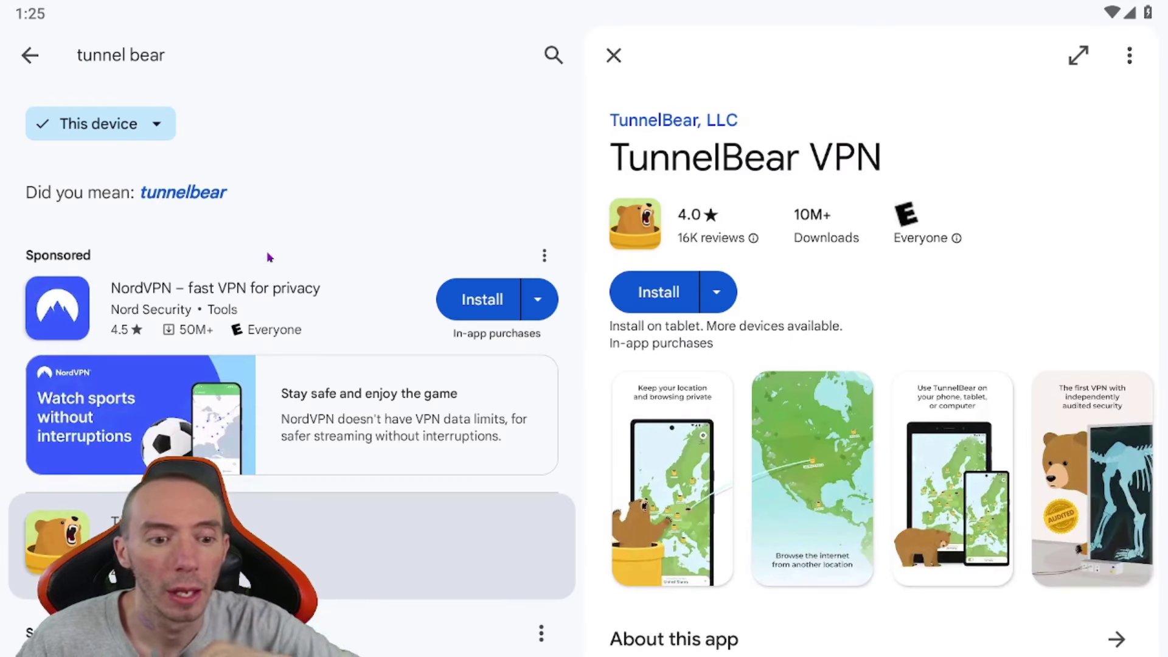
pyautogui.click(658, 292)
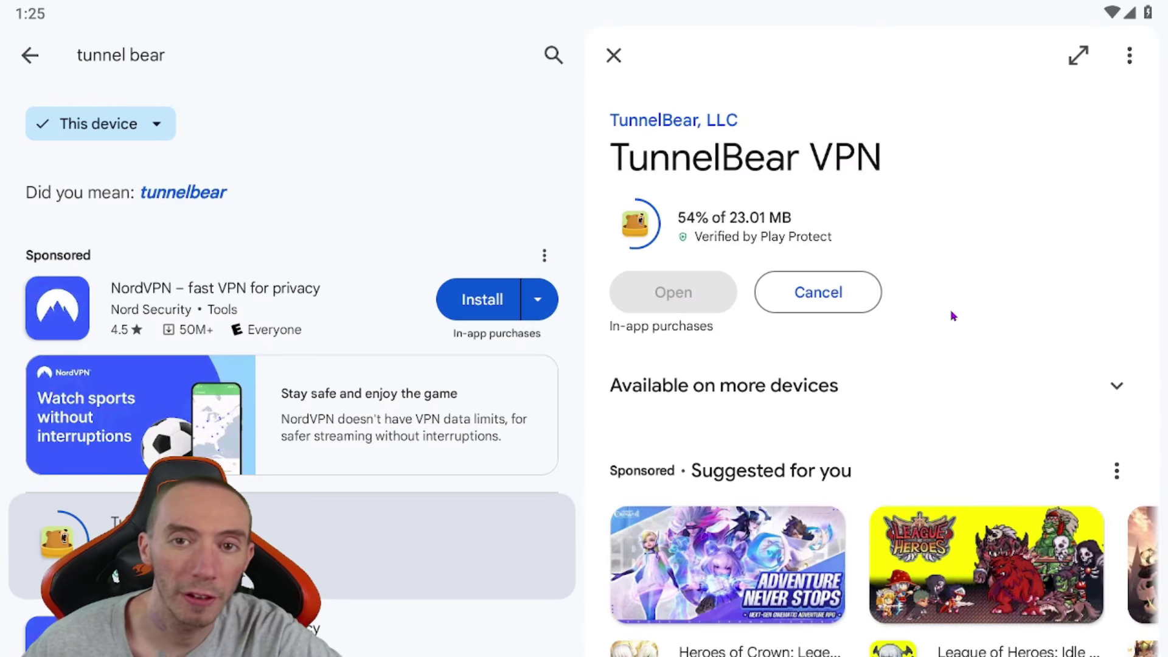
pyautogui.click(673, 292)
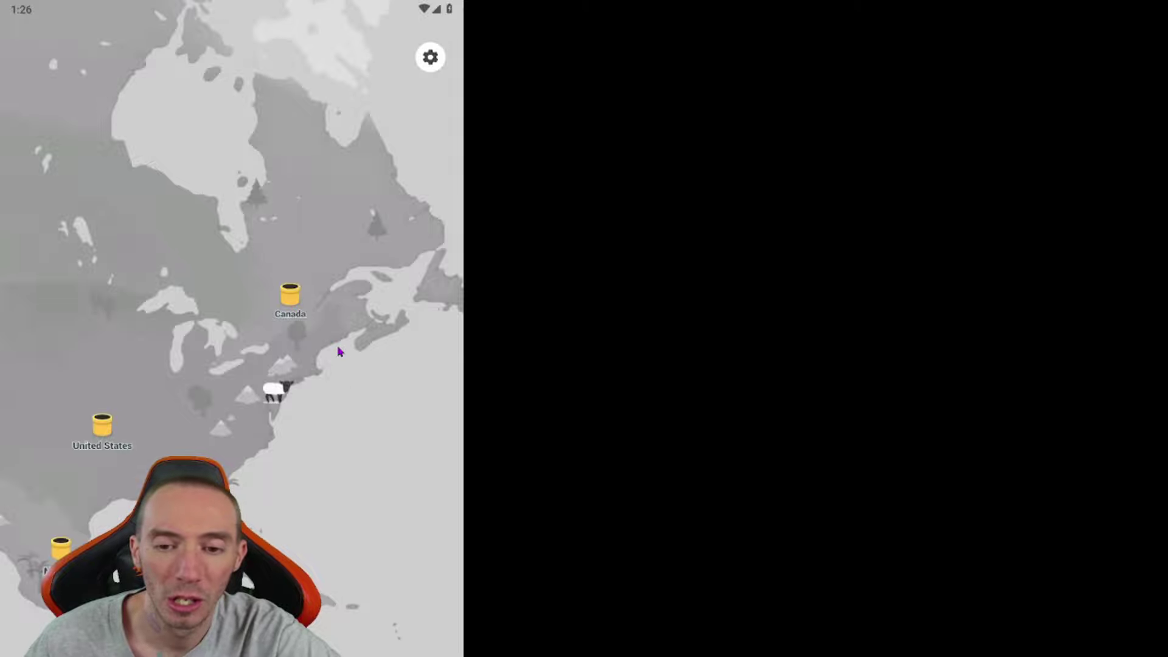
# Select the Canada server in TunnelBear and grant the VPN connection permission.
pyautogui.click(293, 300)
pyautogui.click(240, 394)
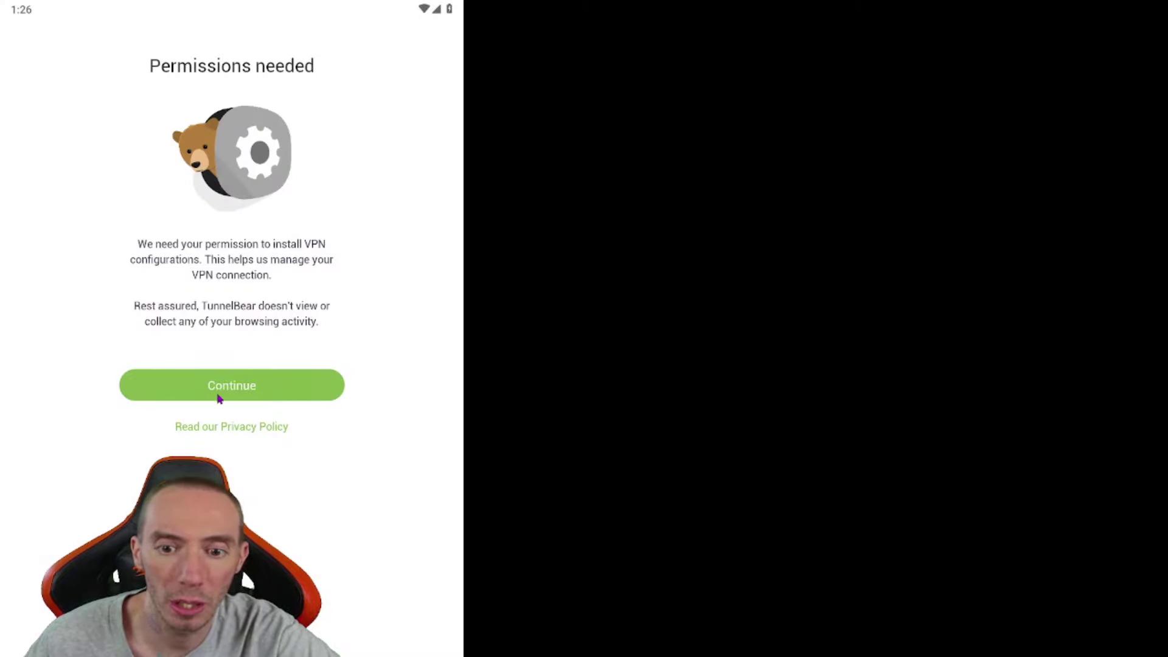
pyautogui.click(404, 482)
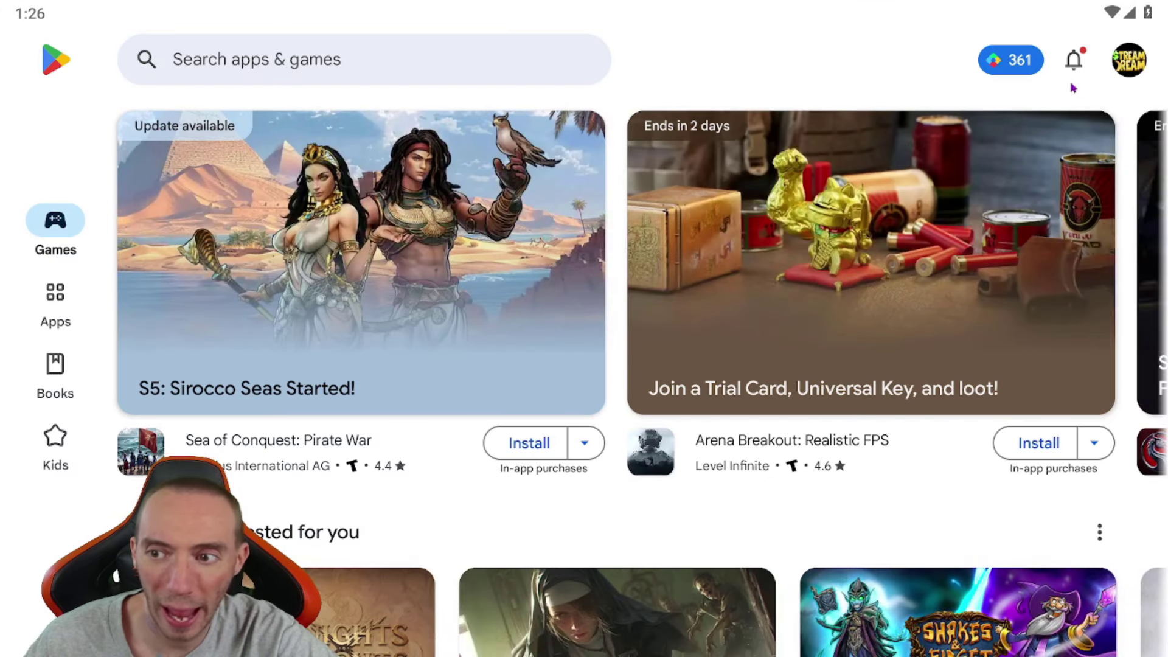
# Expand the other-account options in the Play Store account menu, then dismiss the dialog.
pyautogui.click(1129, 68)
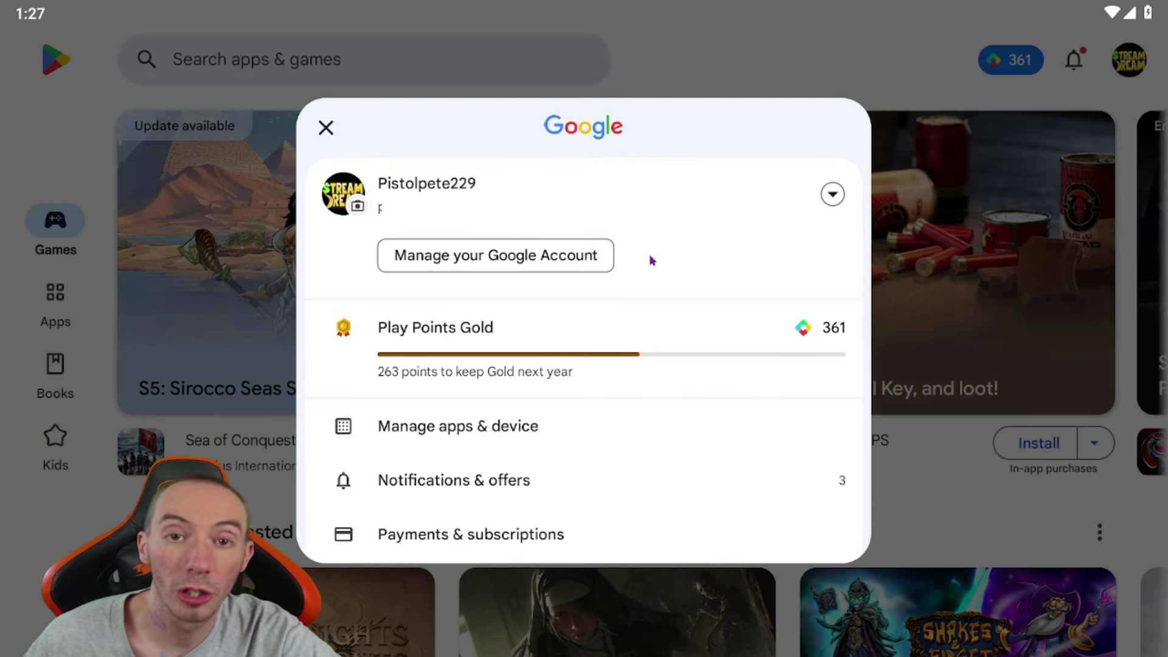
pyautogui.click(835, 195)
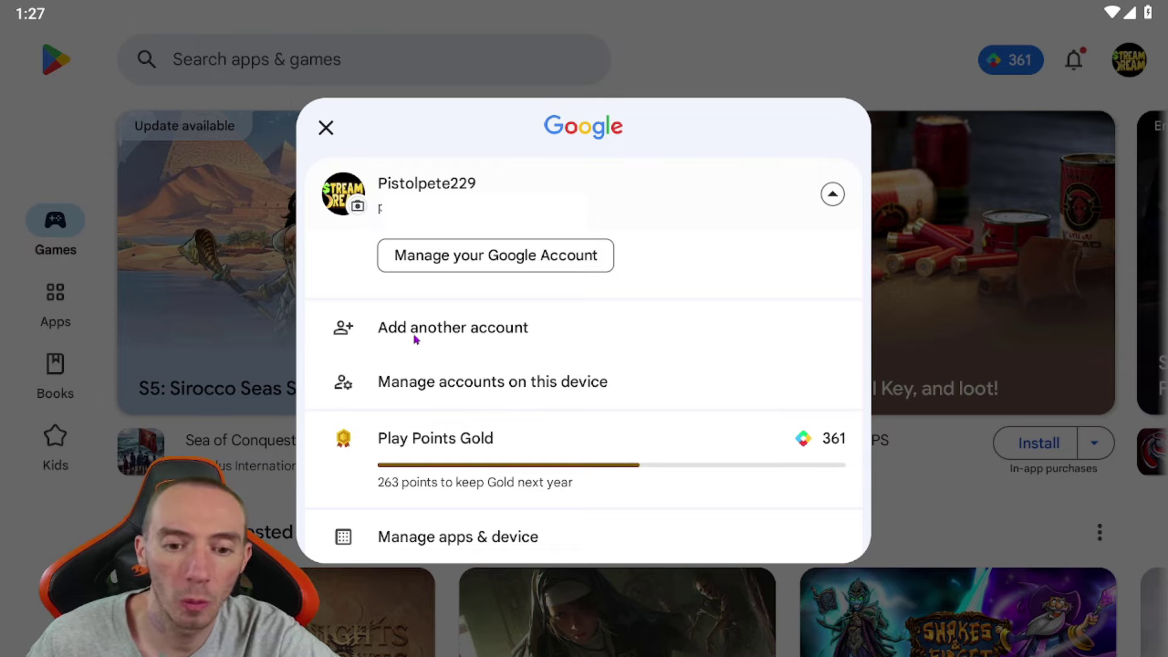
pyautogui.press('Escape')
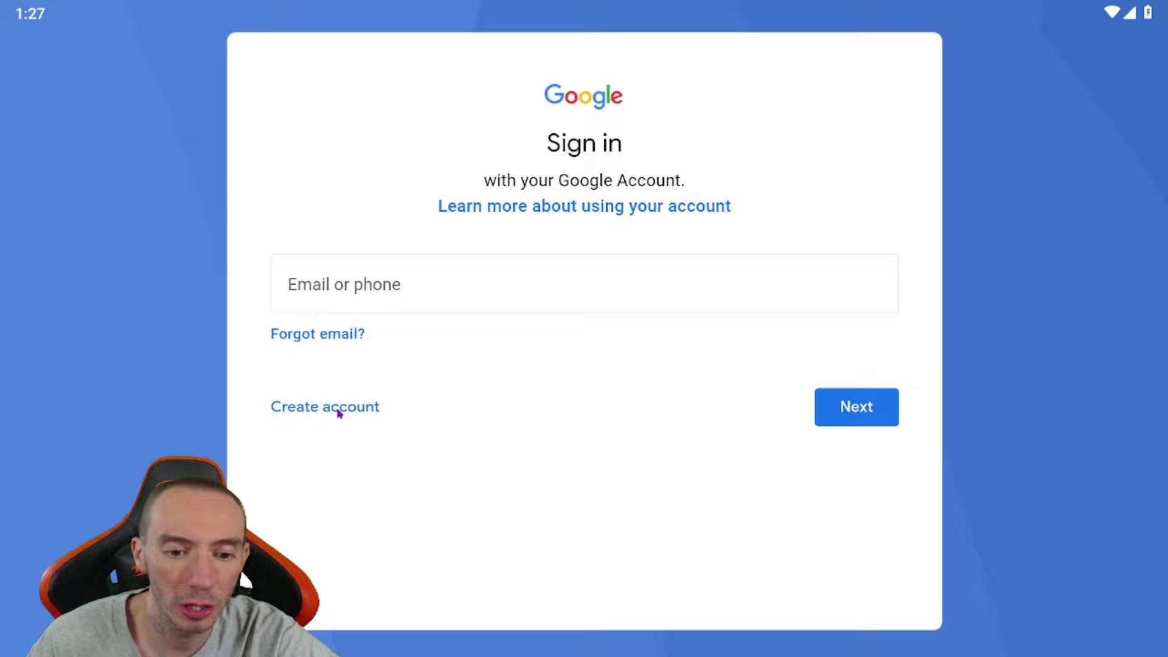
# Start a personal-use Google account, entering the first name and February as birth month.
pyautogui.click(337, 408)
pyautogui.click(391, 465)
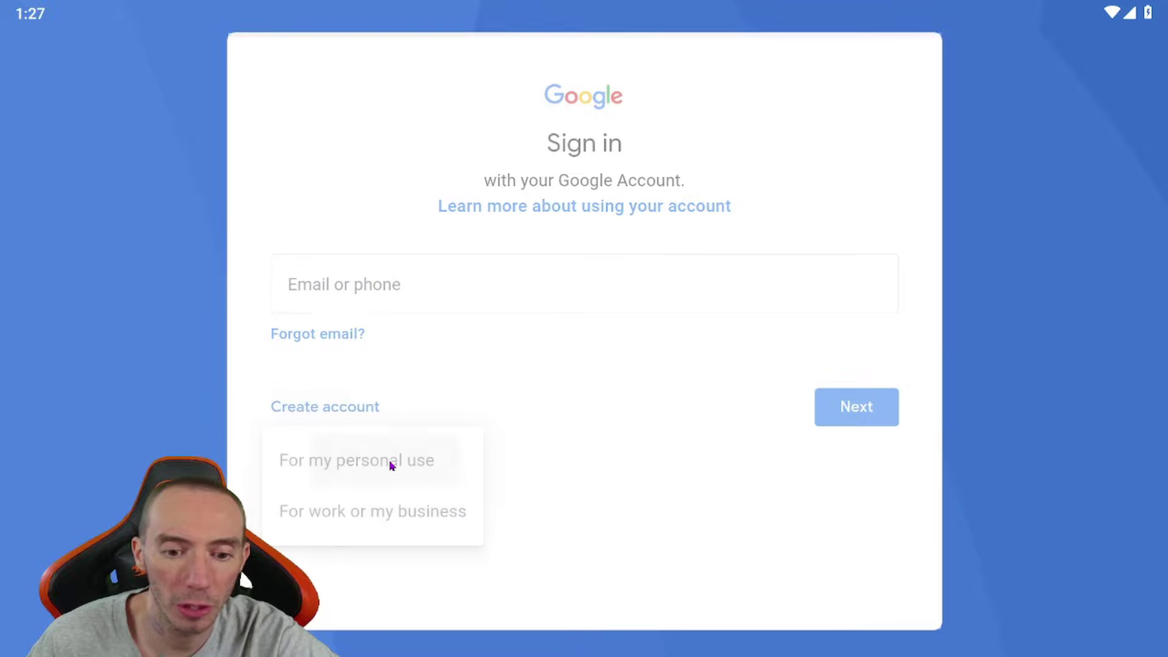
pyautogui.click(409, 264)
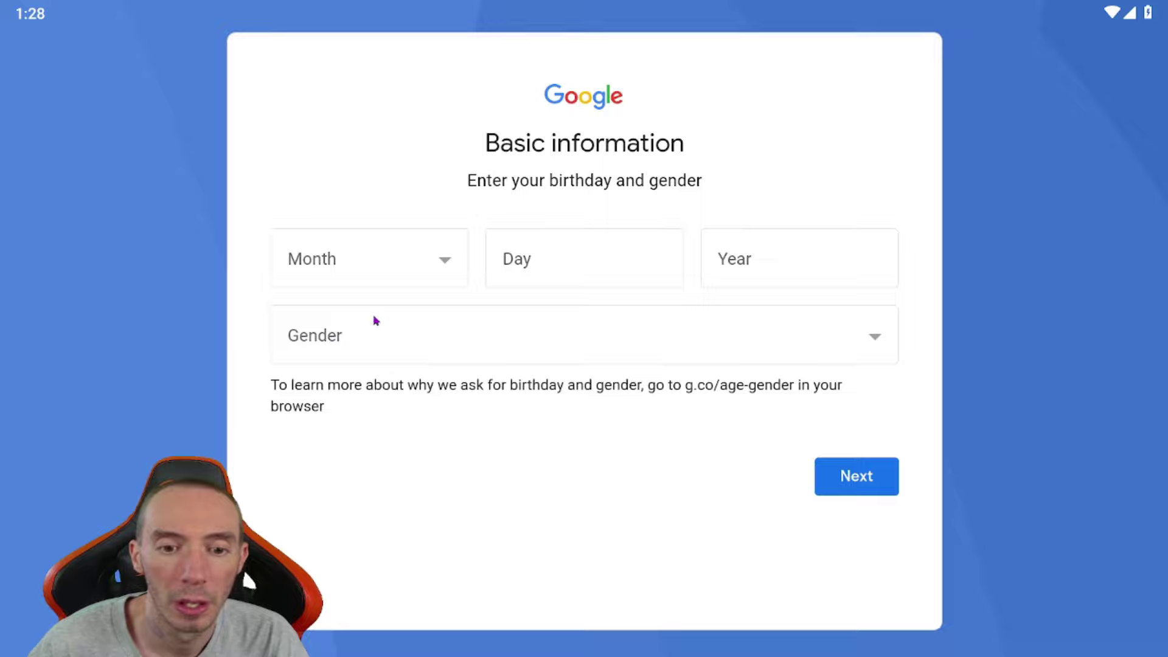
pyautogui.click(420, 267)
pyautogui.click(368, 372)
pyautogui.click(628, 262)
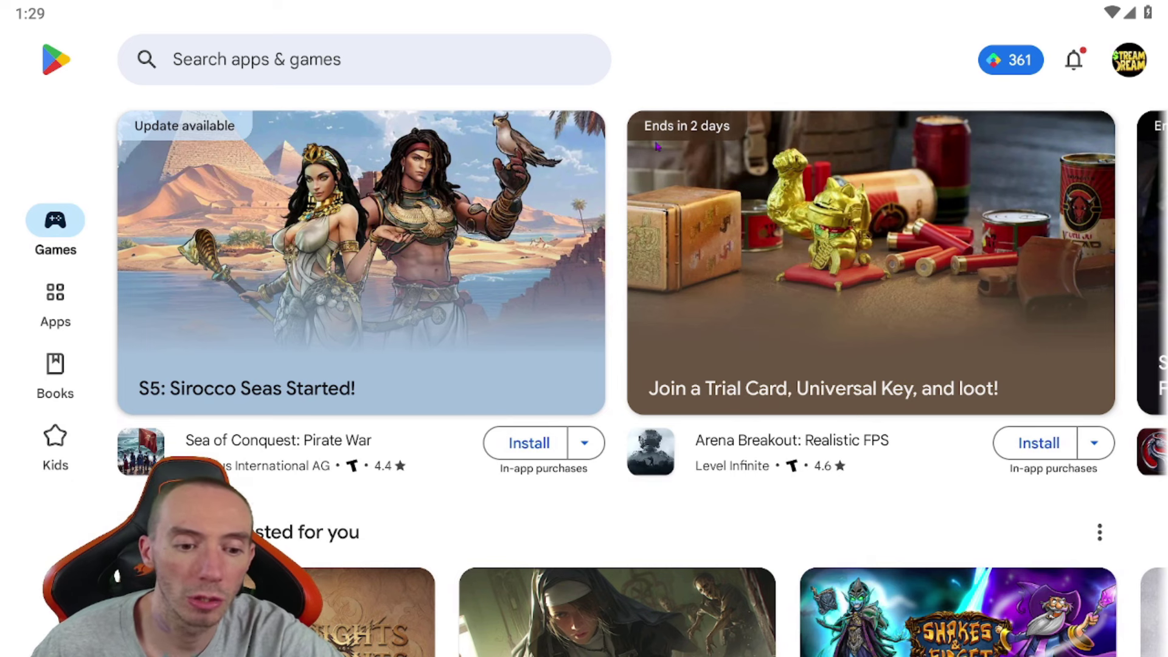
# Switch the Play Store to the newly created account from the device accounts list.
pyautogui.click(1135, 66)
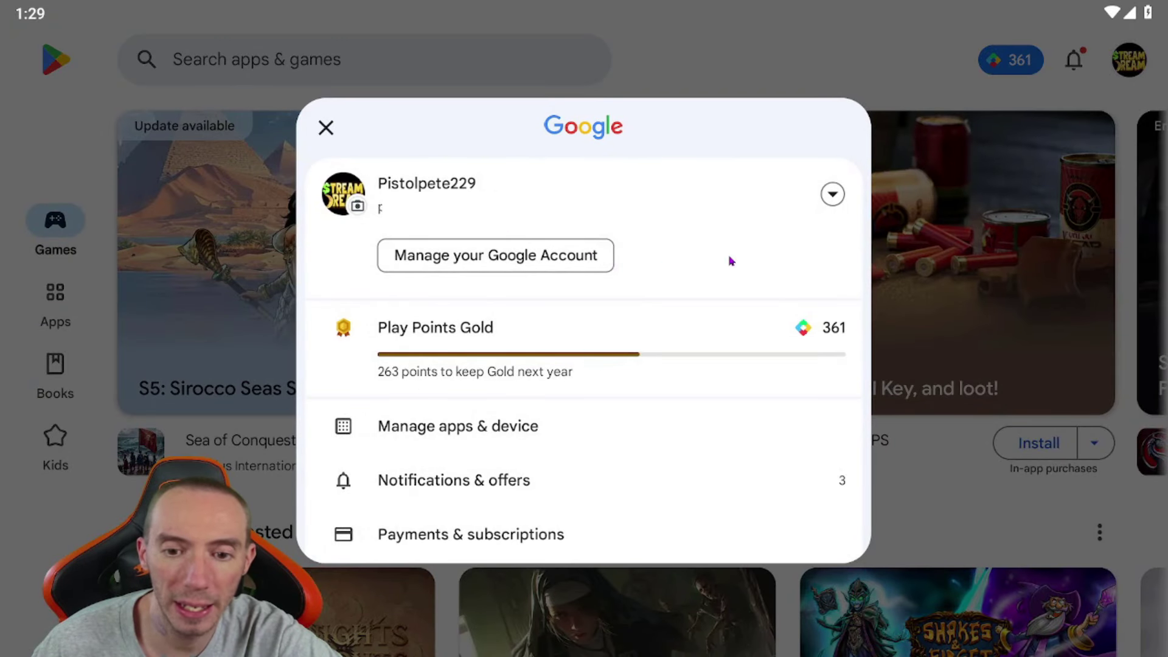
pyautogui.click(832, 195)
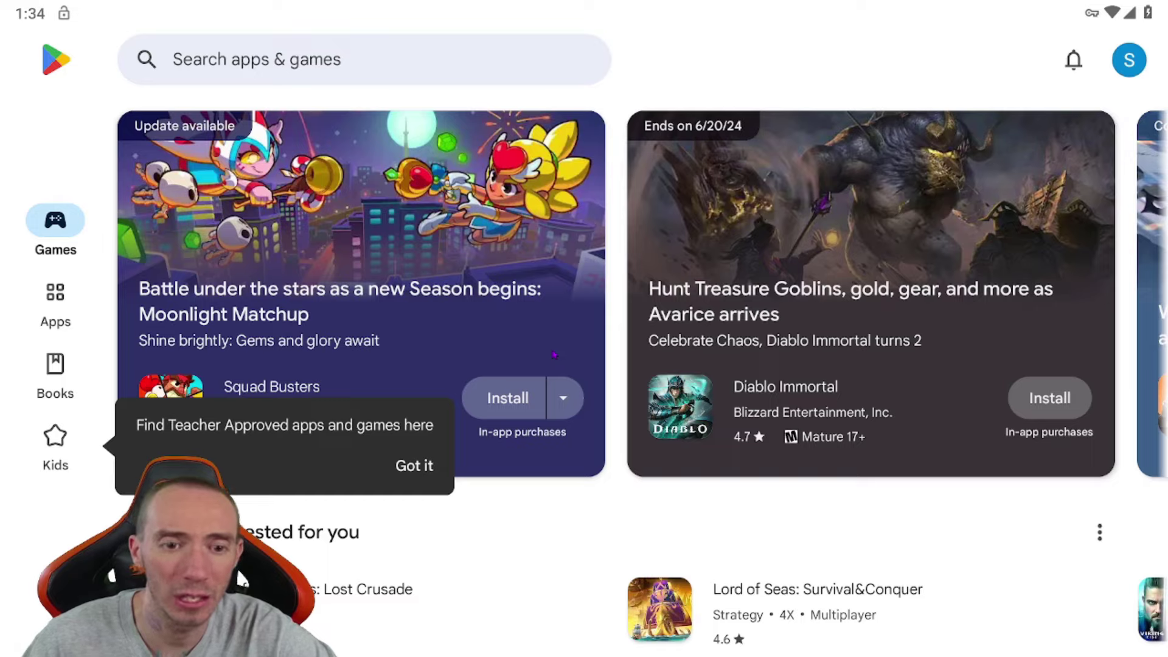
# Search 'age of empires mobile' from recent searches and install Age of Empires Mobile.
pyautogui.click(282, 59)
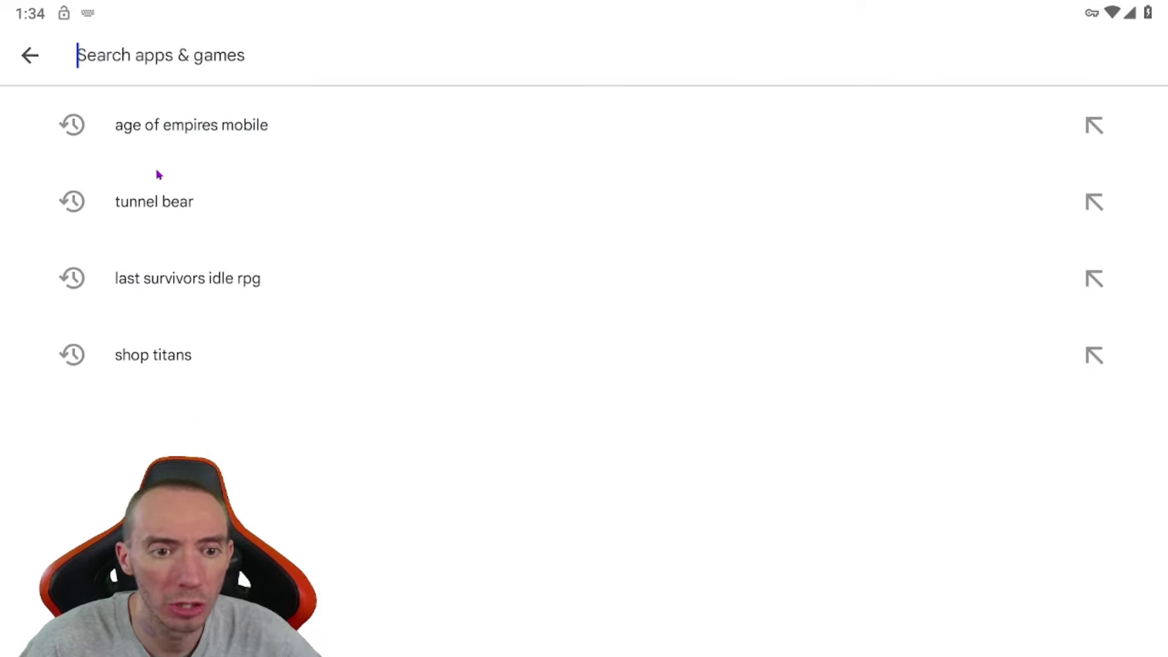
pyautogui.click(168, 130)
pyautogui.click(131, 299)
pyautogui.click(670, 475)
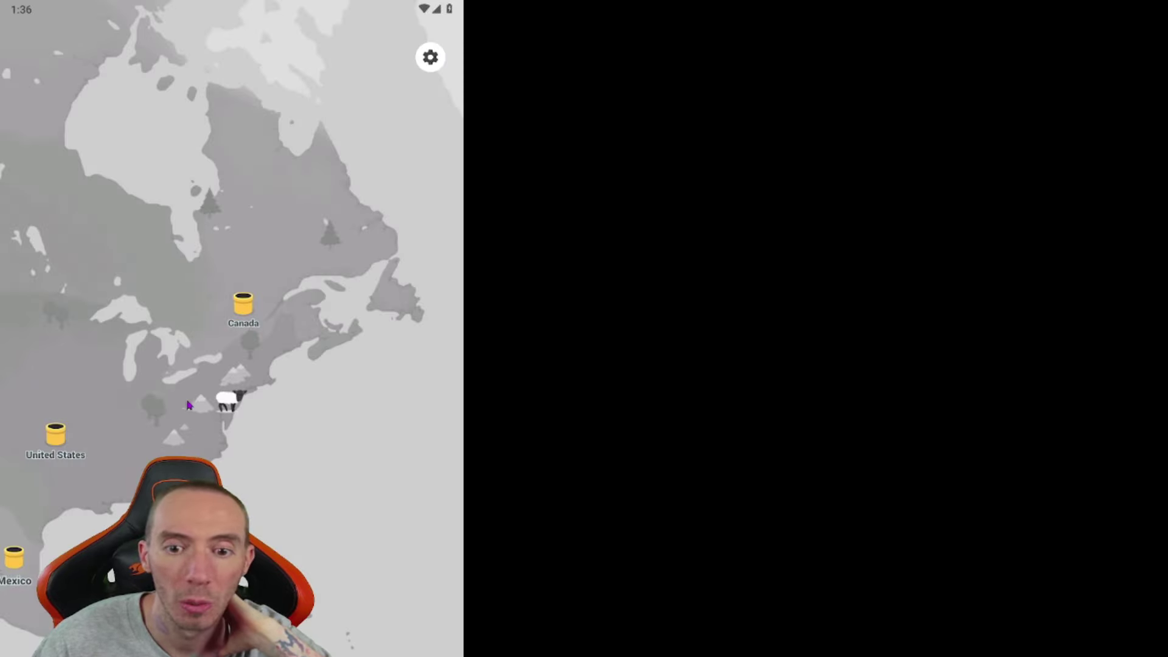
# Connect TunnelBear through the Canada server, then launch Age of Empires Mobile.
pyautogui.click(243, 304)
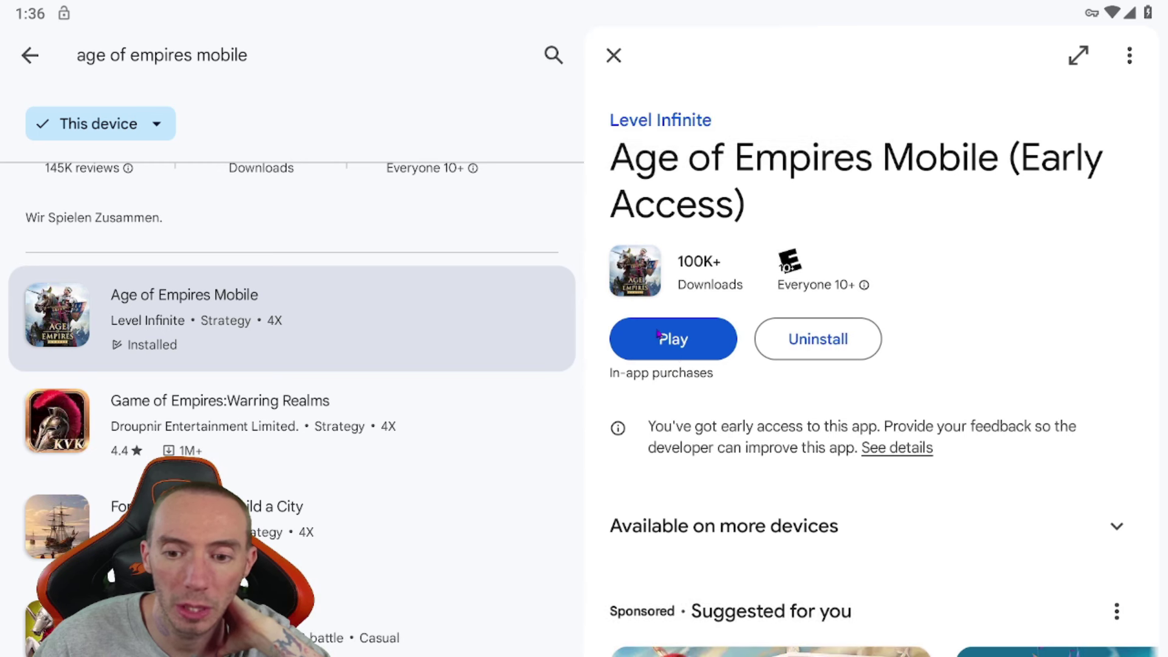
pyautogui.click(686, 347)
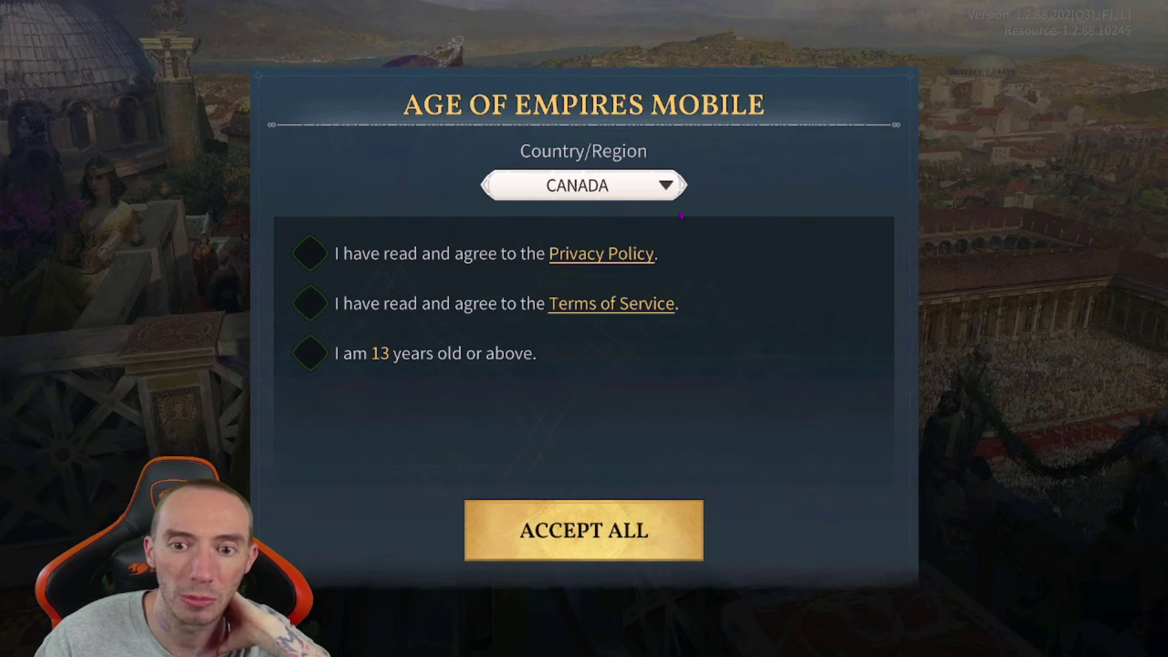
# Keep Canada as the country/region and accept all the game's agreements.
pyautogui.click(666, 188)
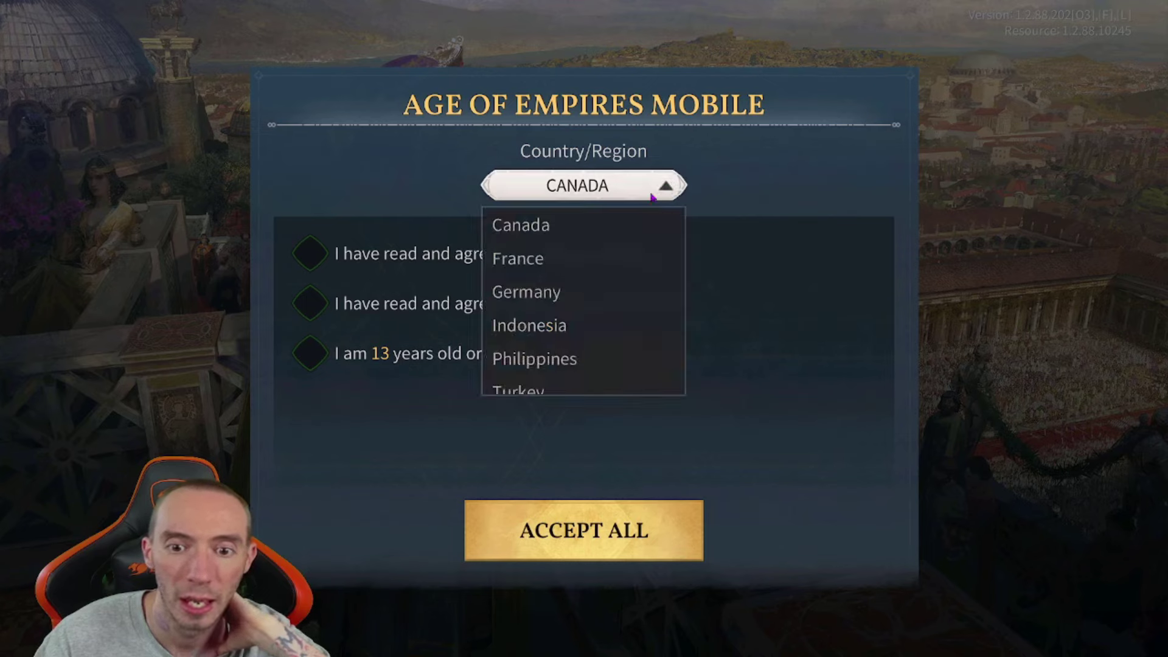
pyautogui.scroll(-2, 545, 280)
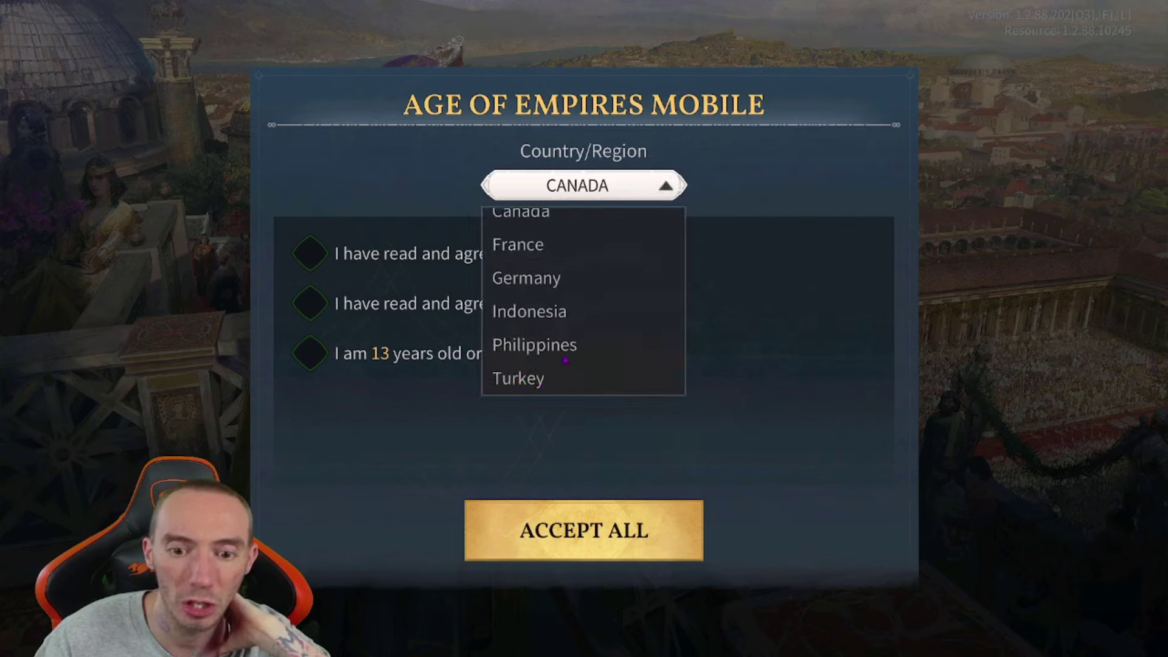
pyautogui.scroll(2, 529, 273)
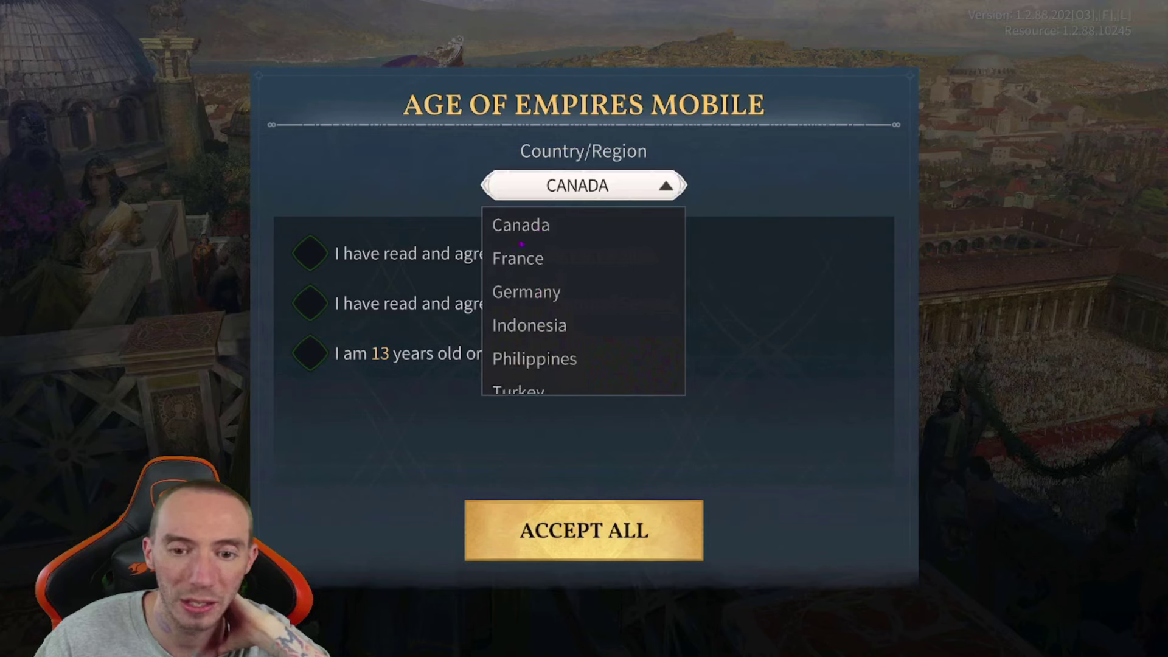
pyautogui.click(517, 226)
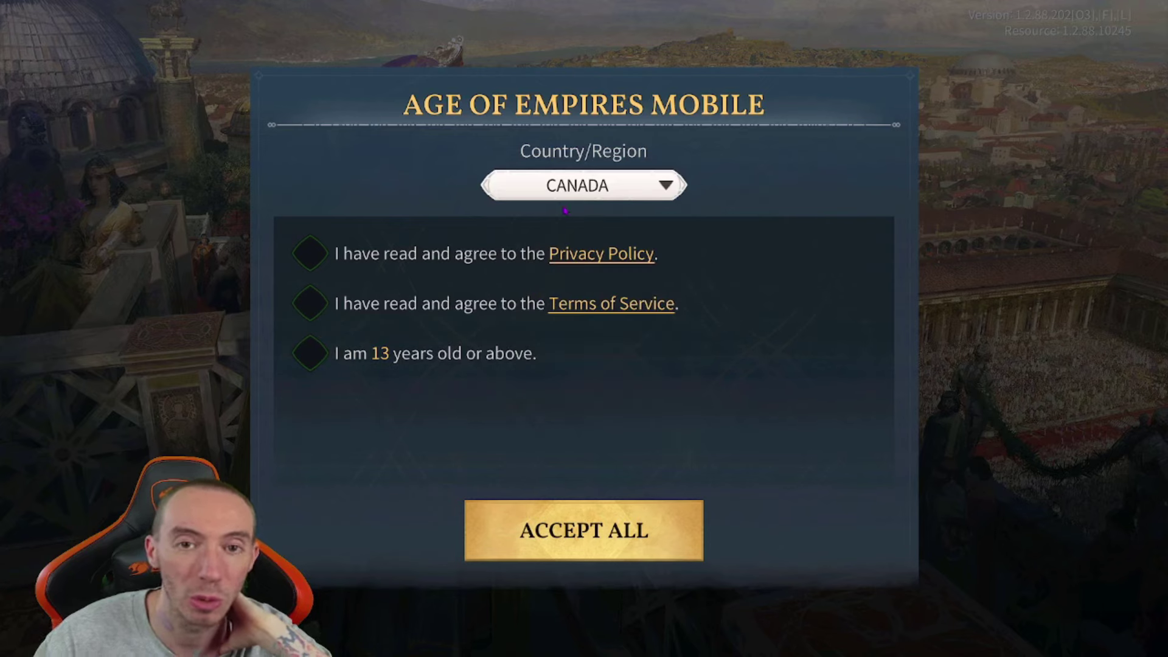
pyautogui.click(674, 516)
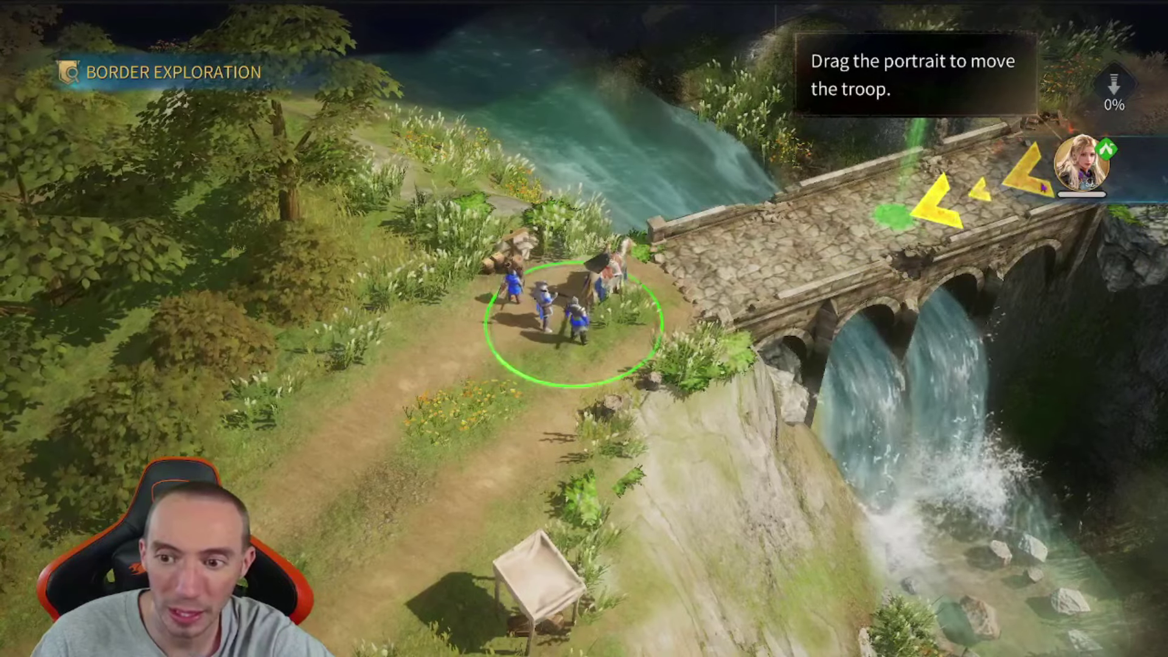
# Drag the hero portrait onto the bridge to march the troop across.
pyautogui.moveTo(1076, 167); pyautogui.dragTo(891, 216)
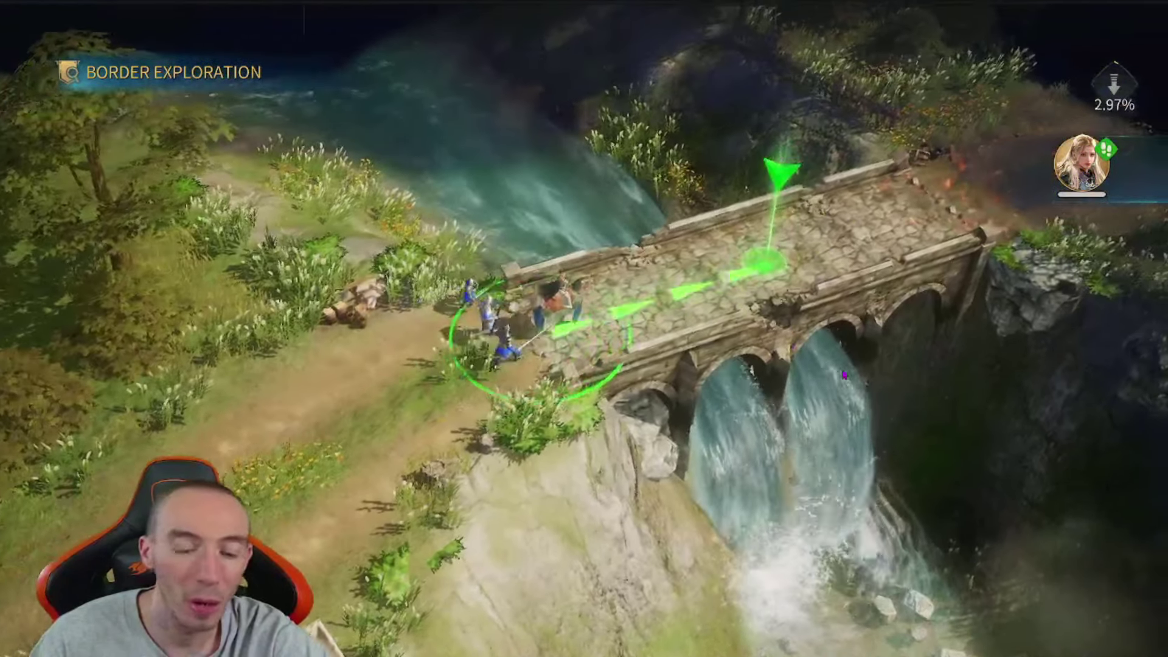